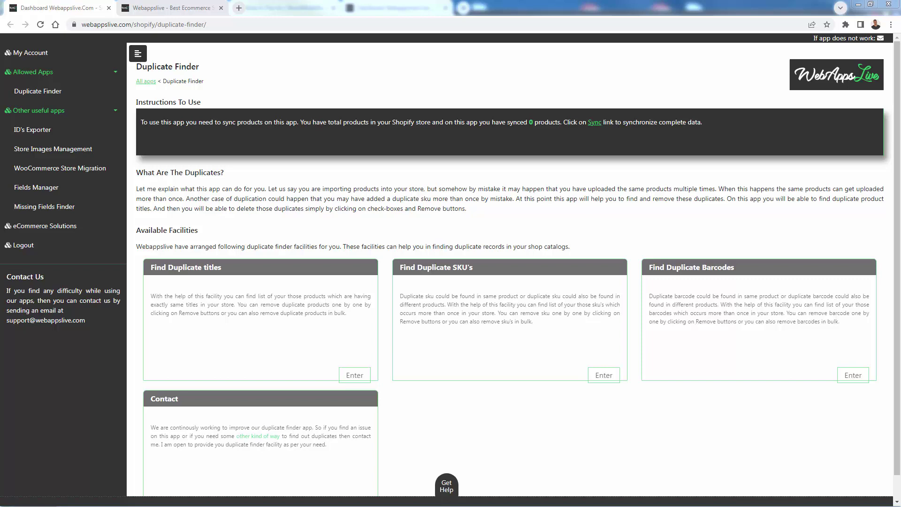
- Browse the Webappslive home apps list, then return to the Duplicate Finder listing, now showing Open app
left_click(187, 8)
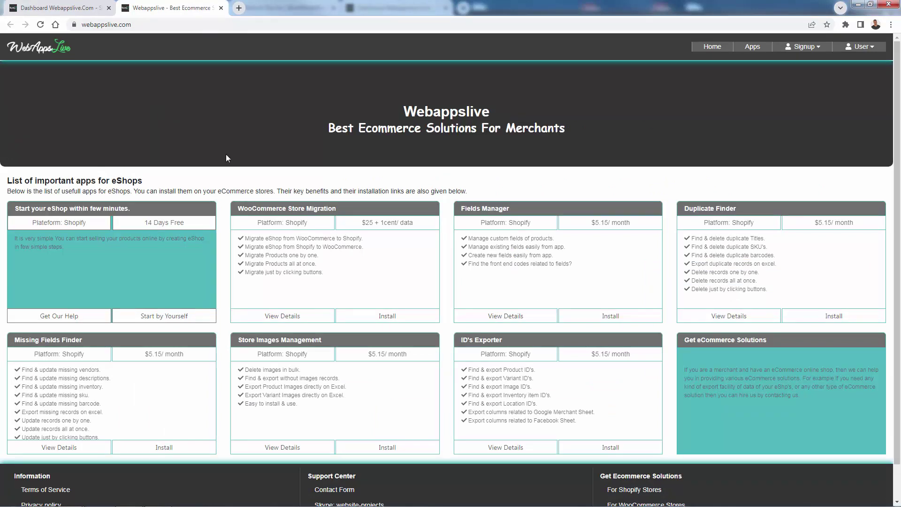
scroll(340, 187, "down", 1)
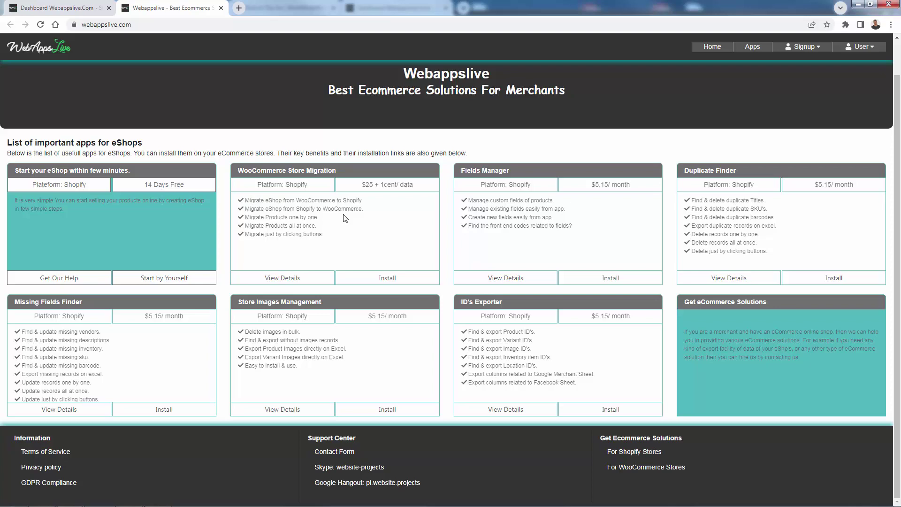
scroll(345, 220, "up", 1)
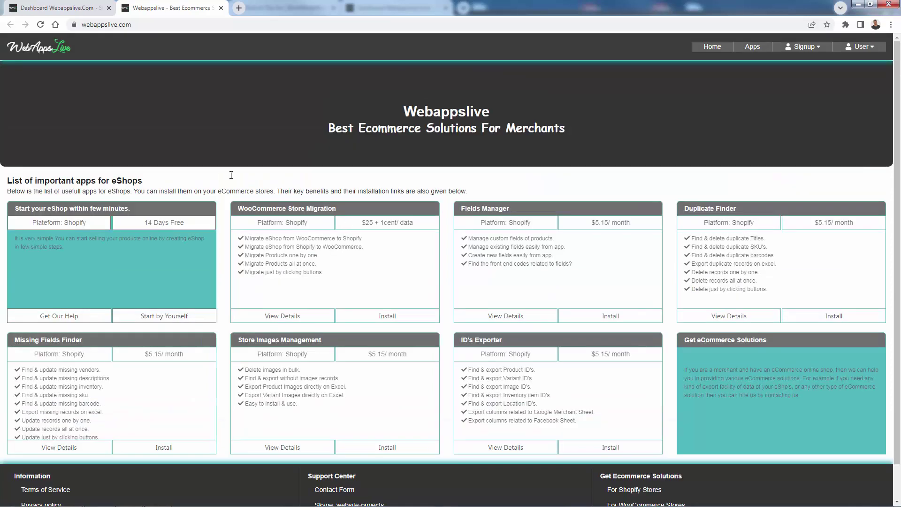
left_click(41, 9)
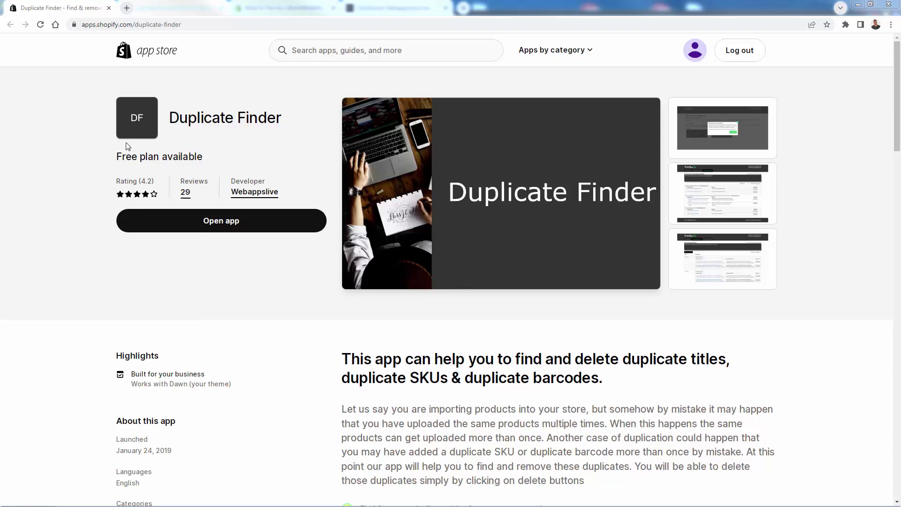
- Go to the Webappslive account dashboard listing the connected Shopify eShop
left_click(152, 4)
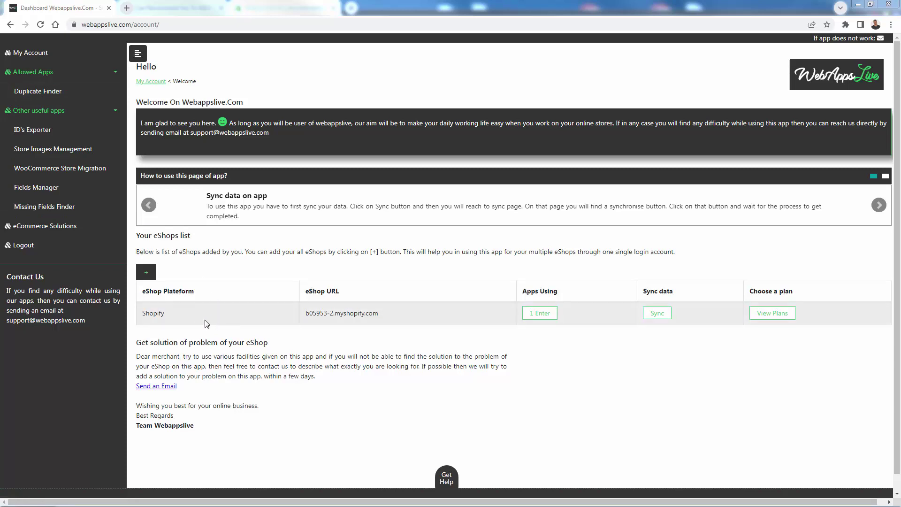
left_click(52, 92)
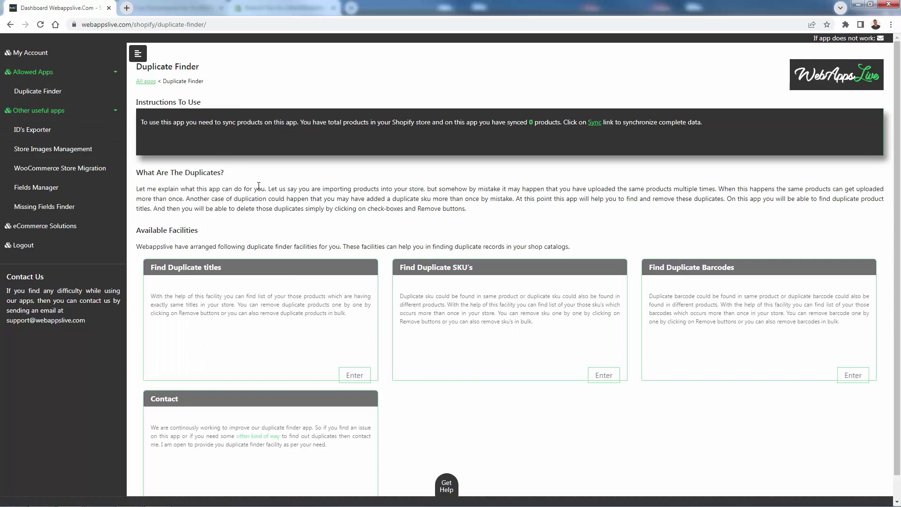
scroll(259, 187, "down", 1)
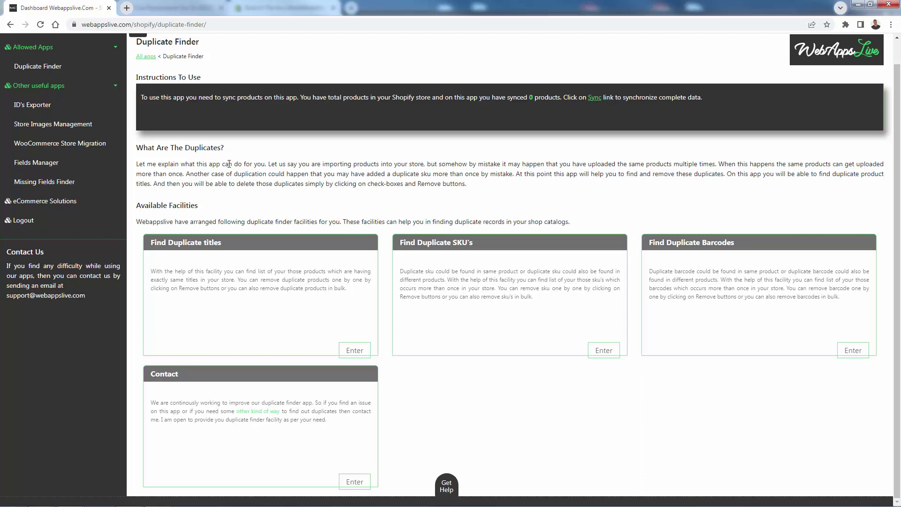
triple_click(229, 166)
left_click(278, 148)
left_click(354, 351)
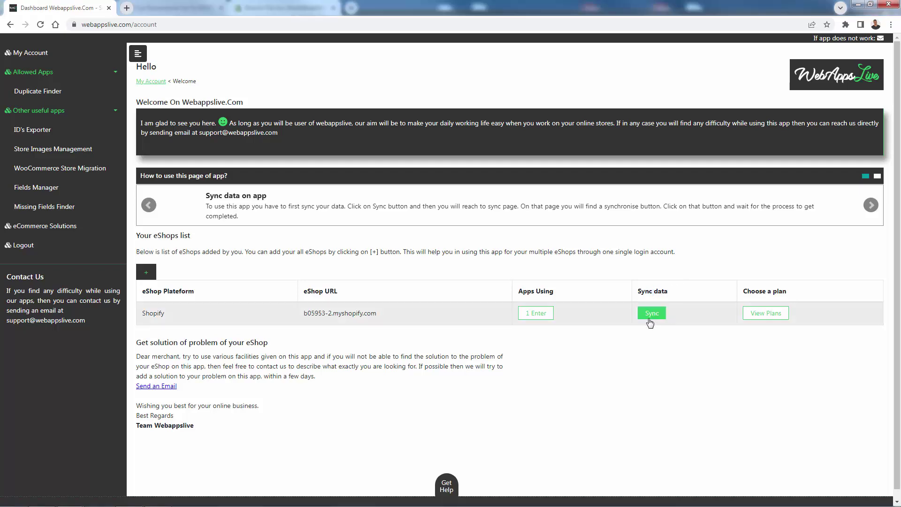
- Synchronise the Shopify store: 13 products, 678 variants, 83 images and 3 locations
left_click(652, 318)
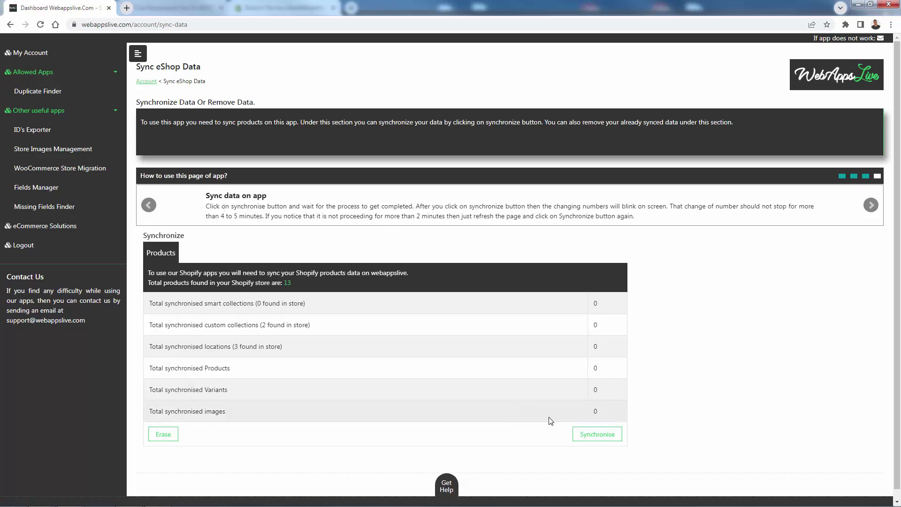
left_click(596, 434)
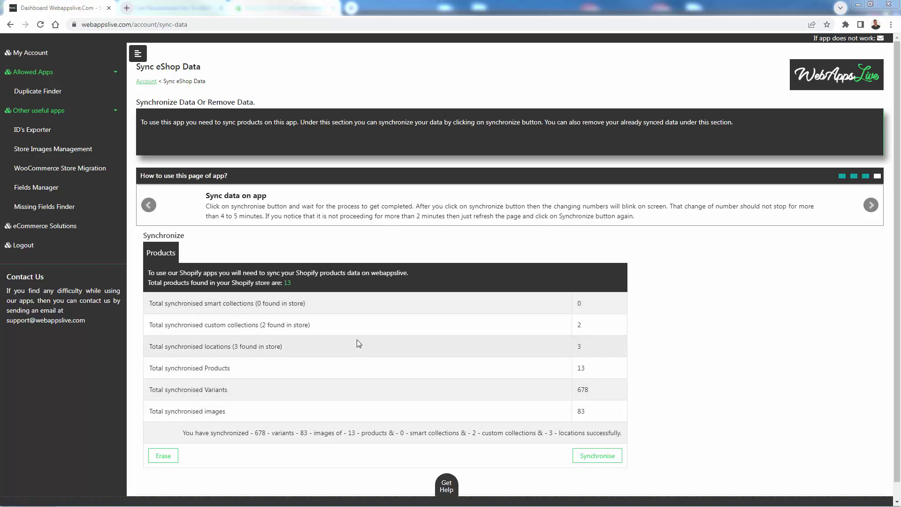
scroll(557, 227, "down", 1)
scroll(376, 352, "up", 1)
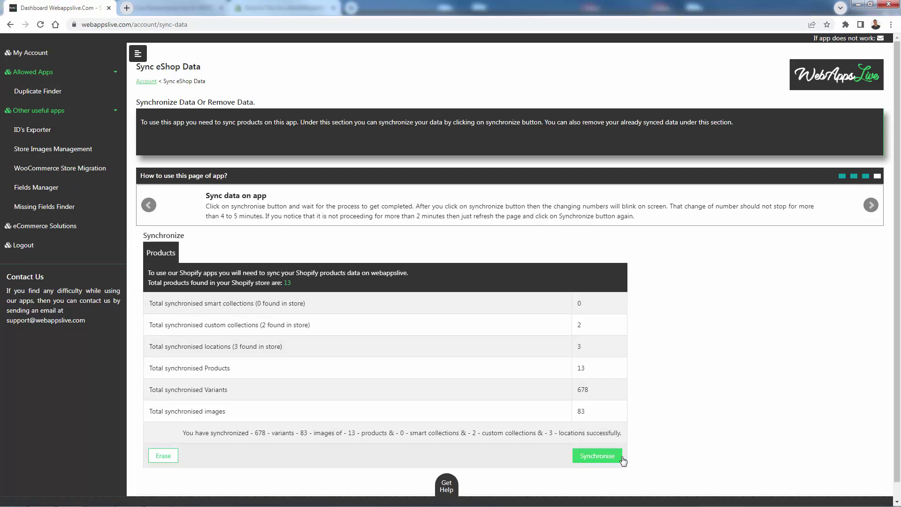
left_click(66, 92)
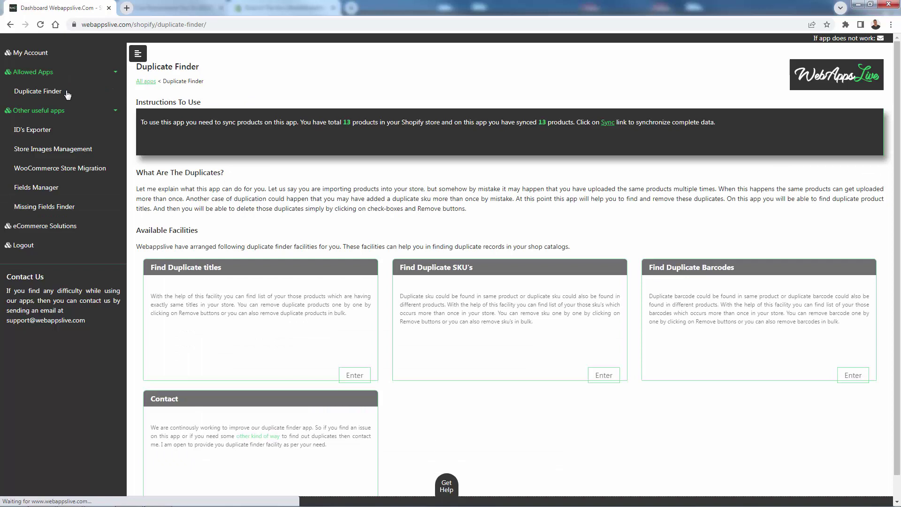
left_click(353, 378)
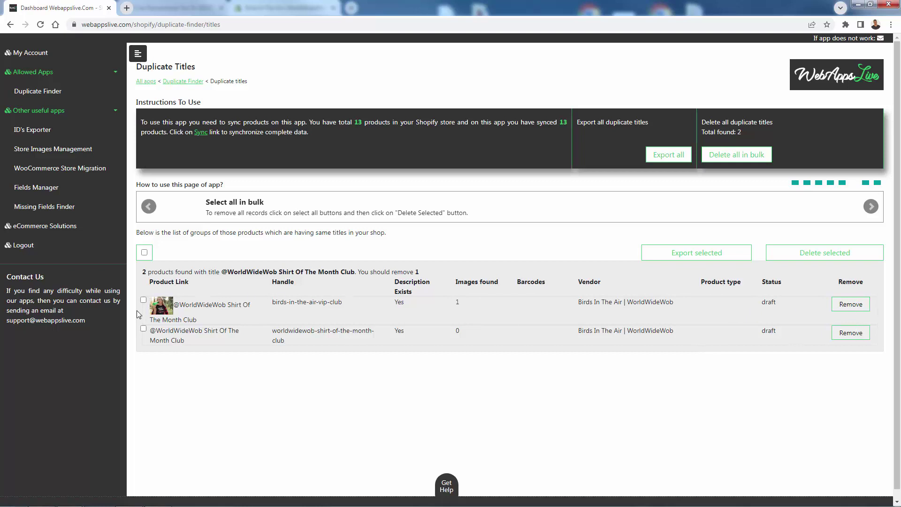
left_click(144, 299)
left_click(143, 329)
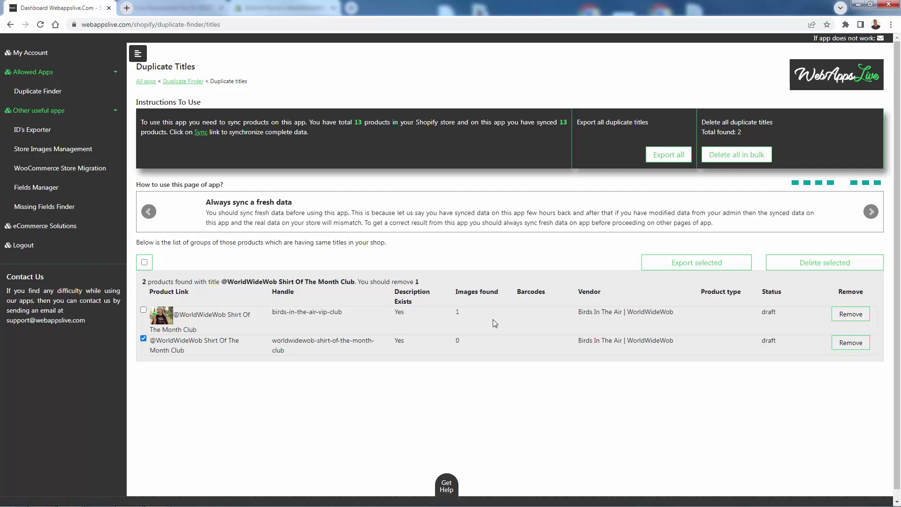
- Delete the marked duplicate, ticking 'I understand, now please start deleting' to confirm
left_click(824, 266)
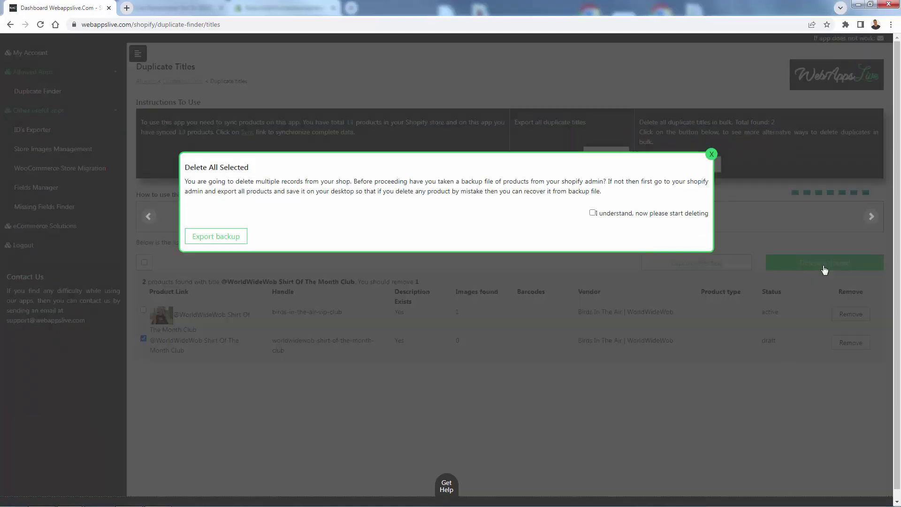
left_click_drag(194, 165, 281, 165)
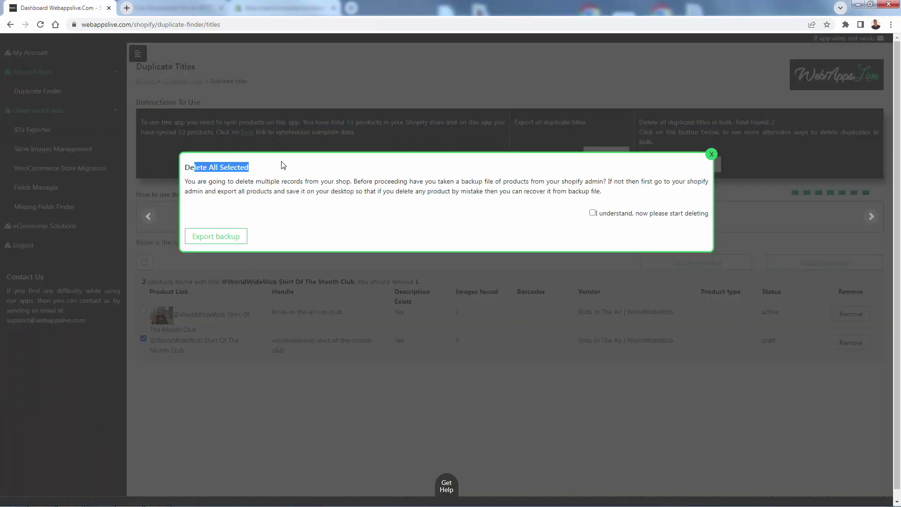
left_click(283, 165)
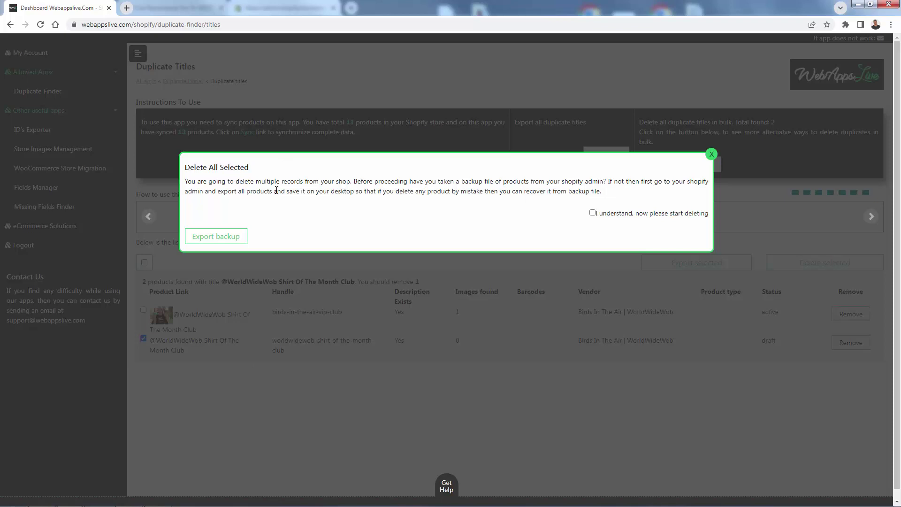
left_click(592, 213)
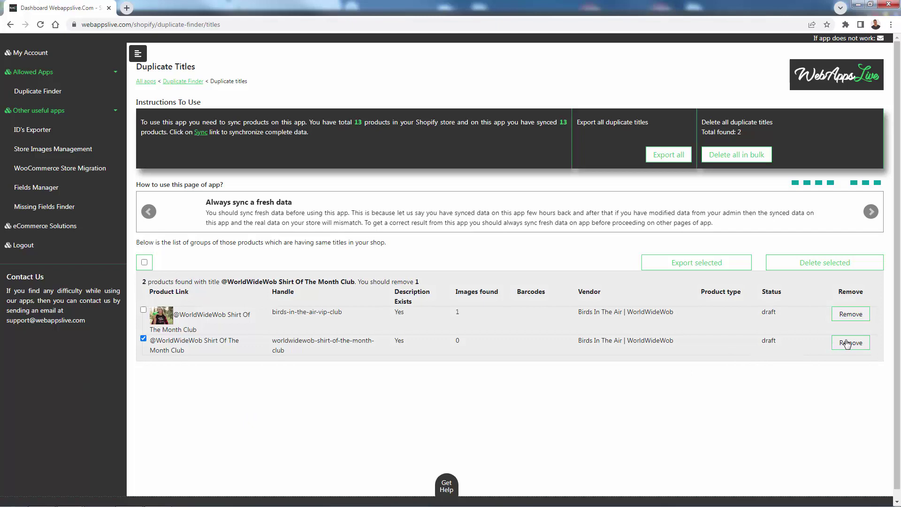
- Run the SKU duplicate check, which reports no duplicate SKUs
left_click(37, 91)
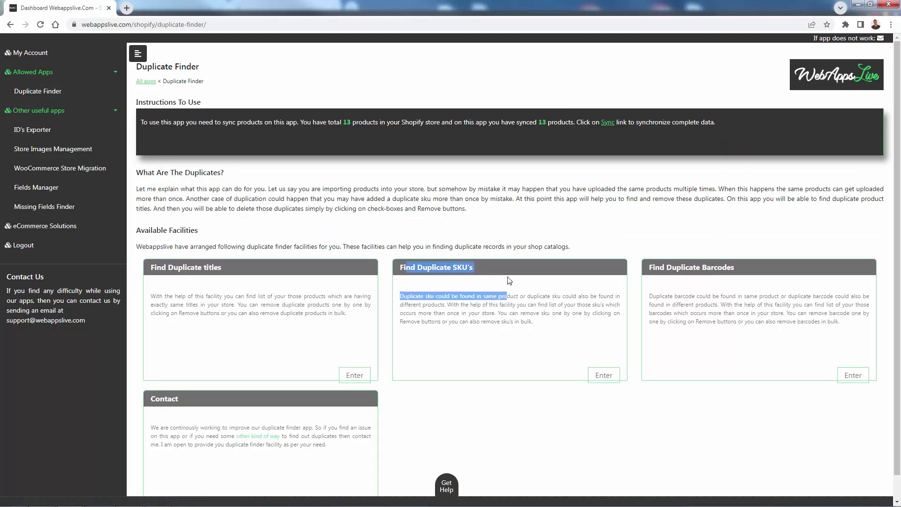
scroll(500, 296, "down", 1)
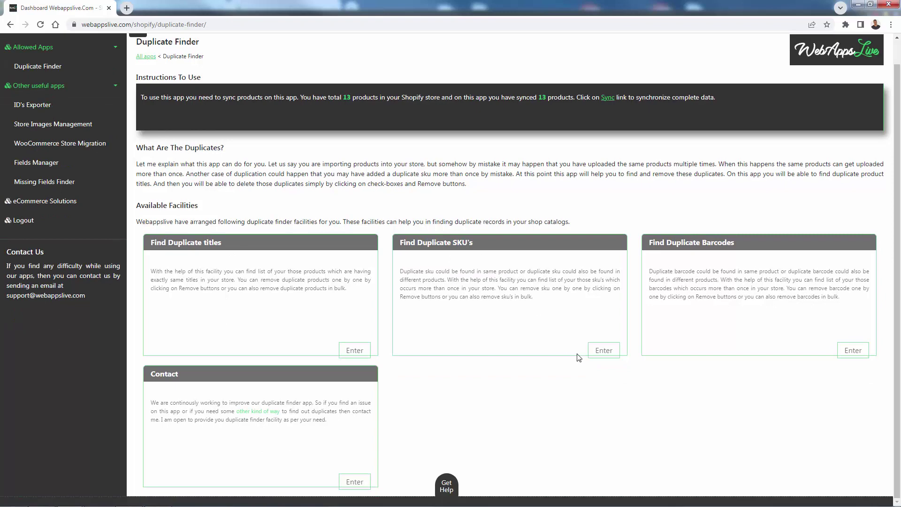
left_click(603, 353)
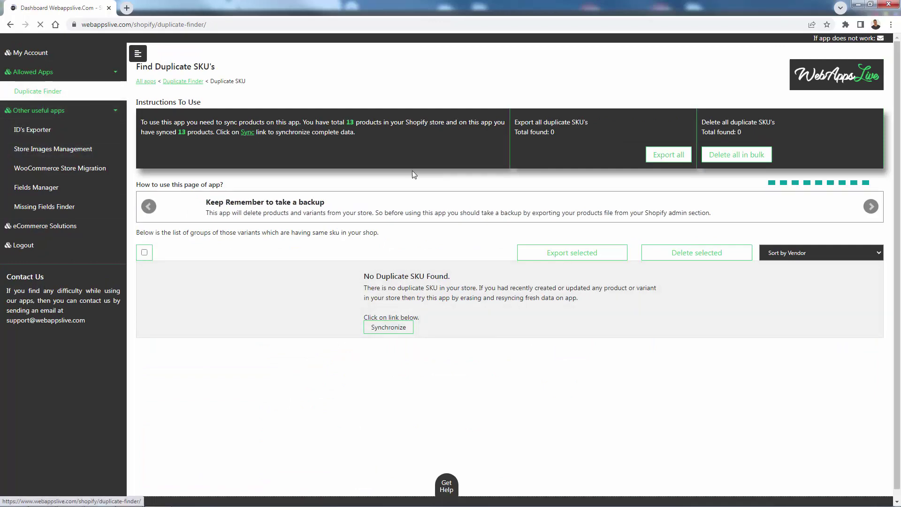
- Run the barcode duplicate check, confirming no duplicates, and return to the Duplicate Finder overview
left_click(37, 91)
left_click(852, 376)
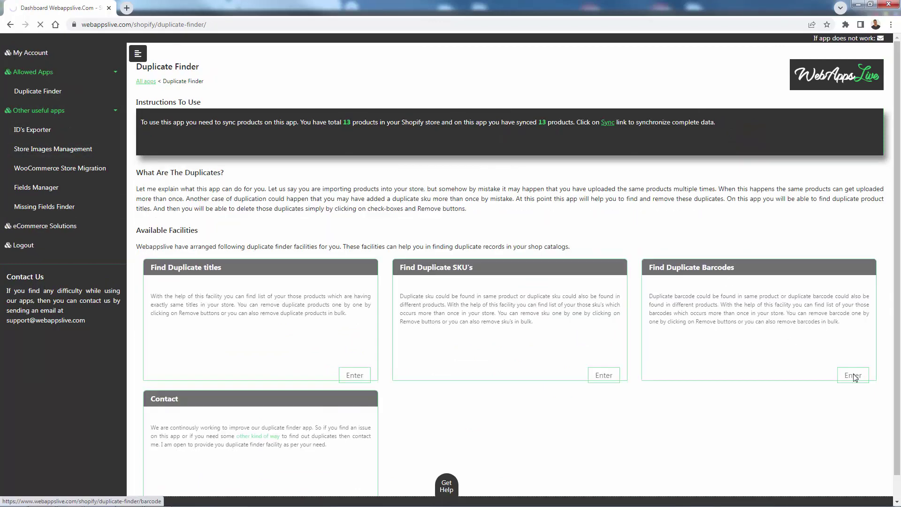
left_click_drag(260, 273, 449, 301)
left_click(449, 300)
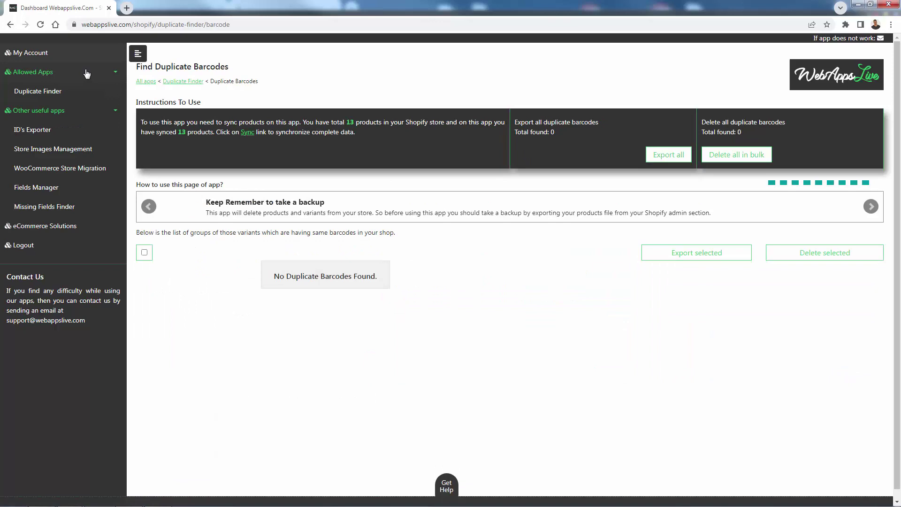
left_click(38, 91)
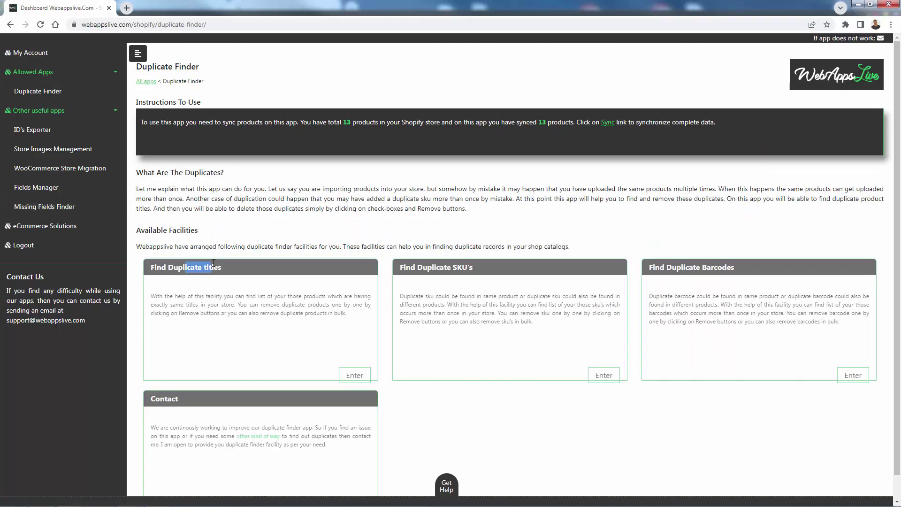